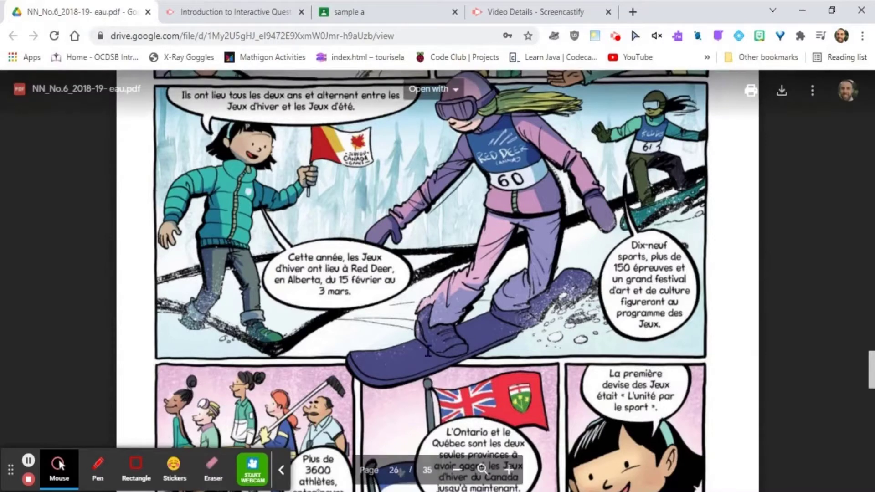
Glance at the Interactive Questions help article, then scroll back through the comic PDF in Drive.
scroll(477, 297, "up", 5)
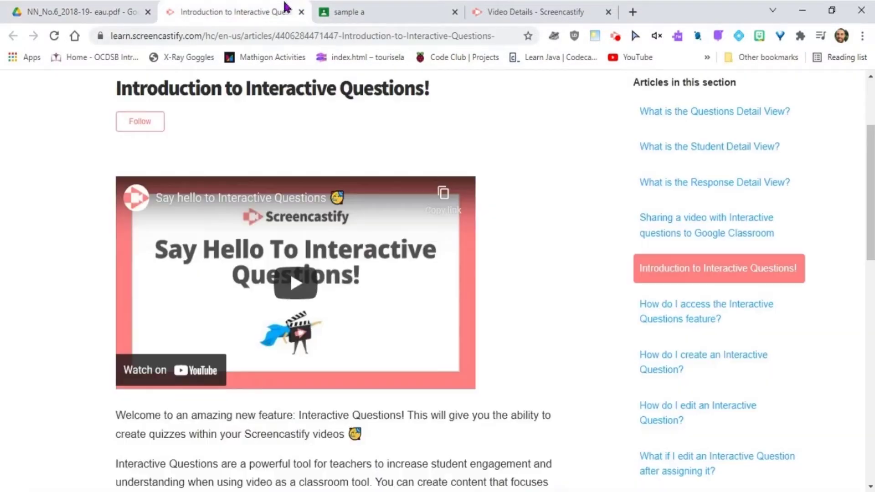
left_click(287, 10)
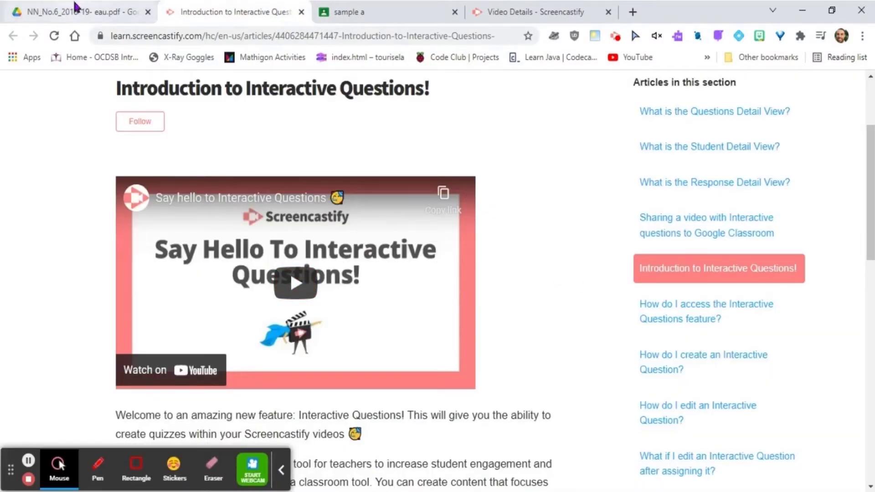
left_click(81, 7)
scroll(574, 233, "down", 3)
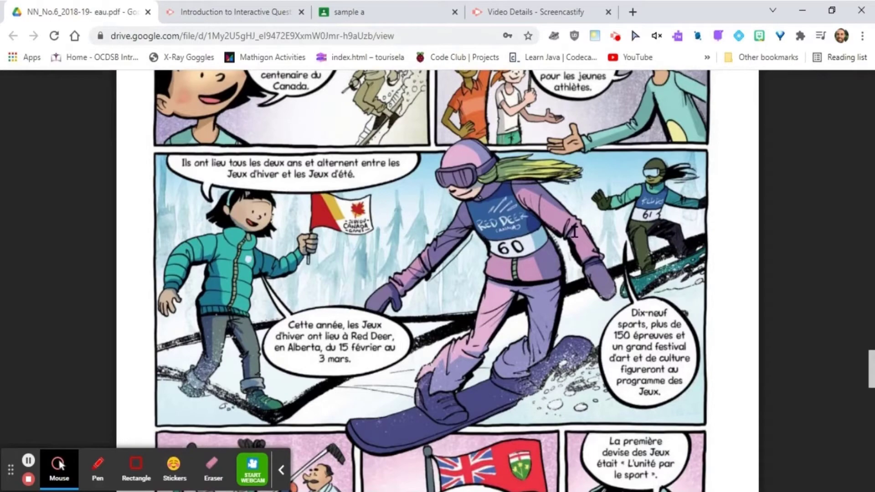
scroll(574, 232, "down", 10)
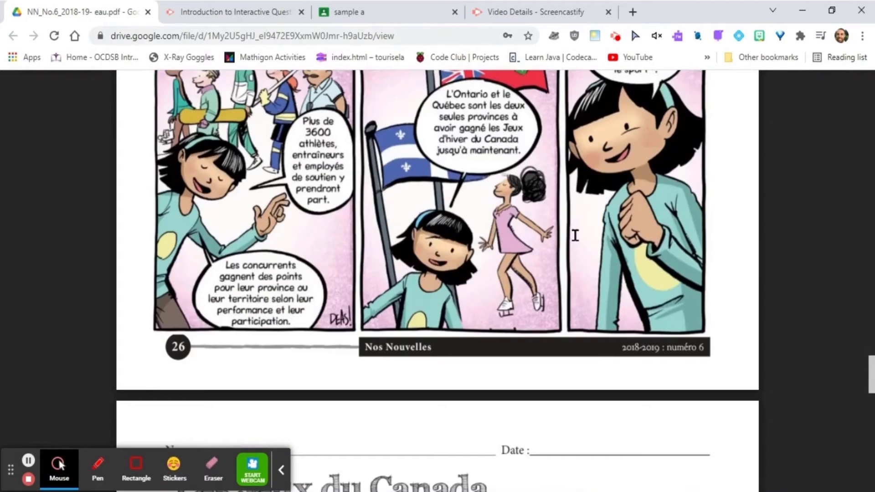
scroll(575, 235, "up", 10)
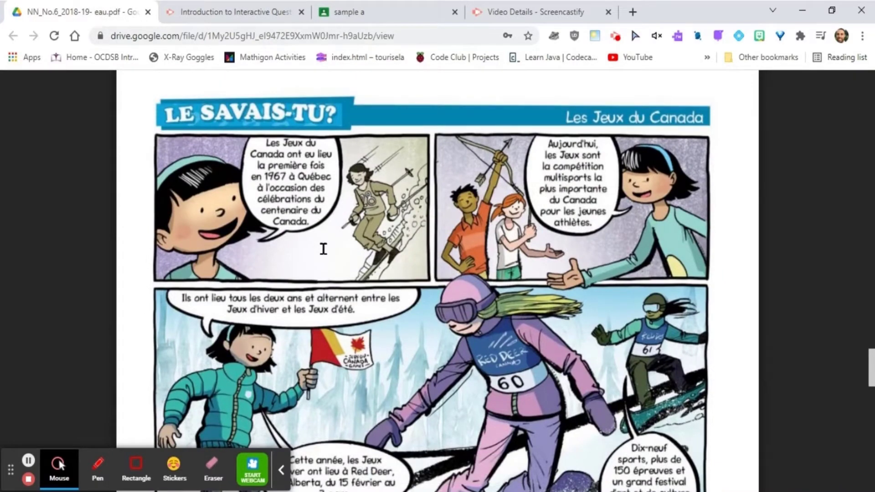
scroll(324, 248, "down", 3)
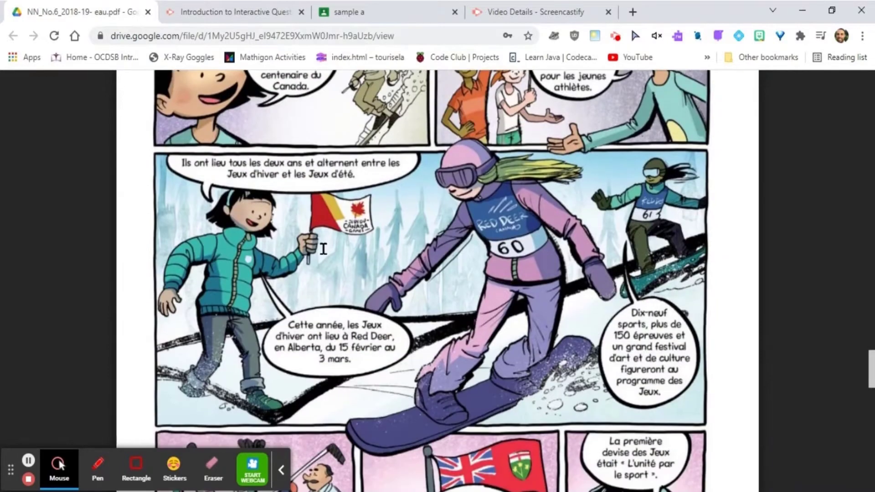
In red pen, circle the flag and bib-61 snowboarder, underline question 1, then stop recording.
left_click(98, 467)
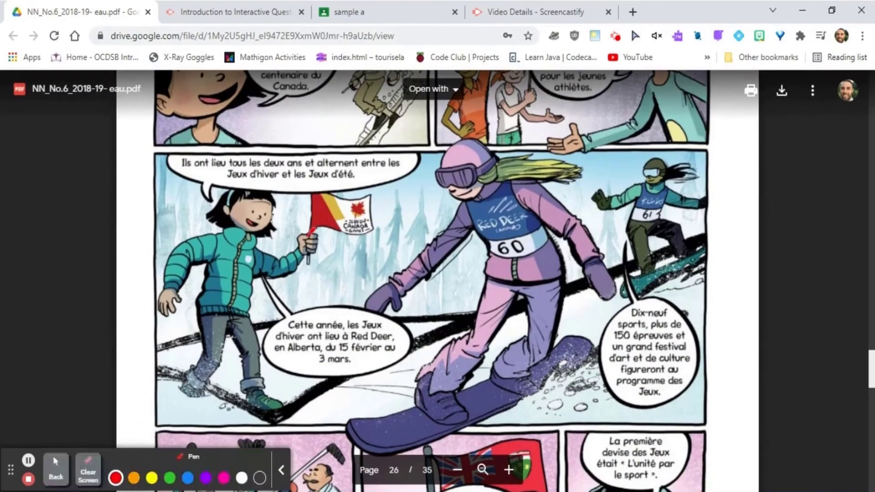
mouse_move(360, 175)
left_mouse_down()
mouse_move(394, 209)
mouse_move(349, 165)
left_mouse_up()
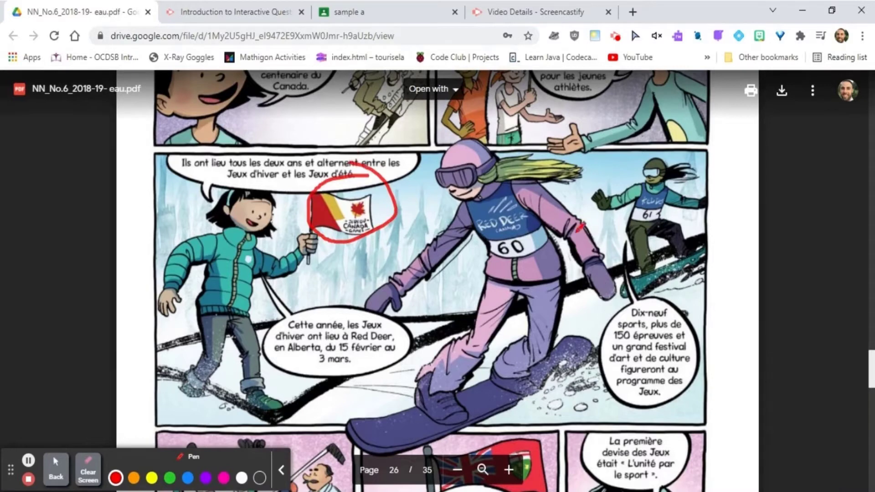
scroll(593, 246, "up", 3)
mouse_move(664, 284)
left_mouse_down()
mouse_move(640, 313)
mouse_move(686, 309)
mouse_move(662, 284)
left_mouse_up()
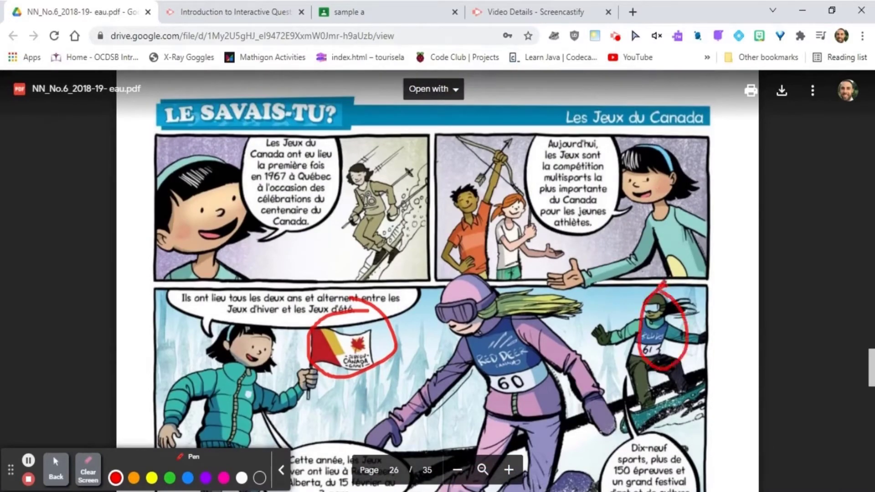
left_click_drag(287, 237, 338, 223)
scroll(360, 302, "down", 15)
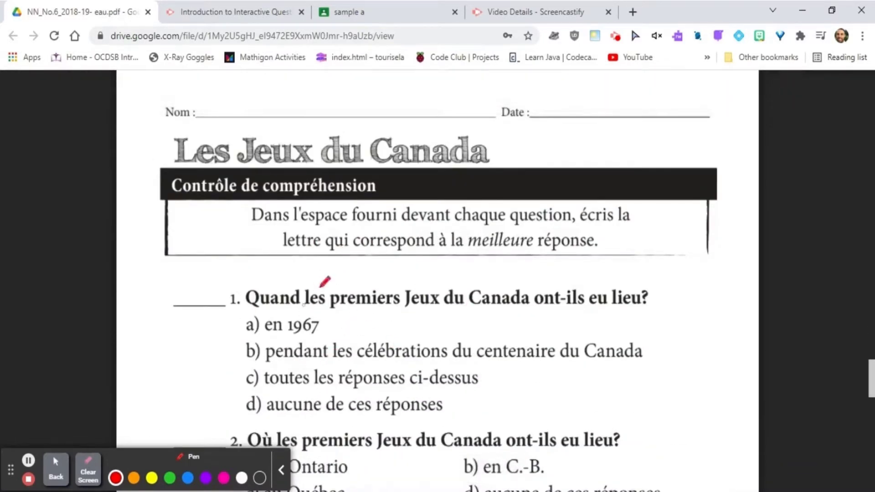
scroll(341, 285, "down", 2)
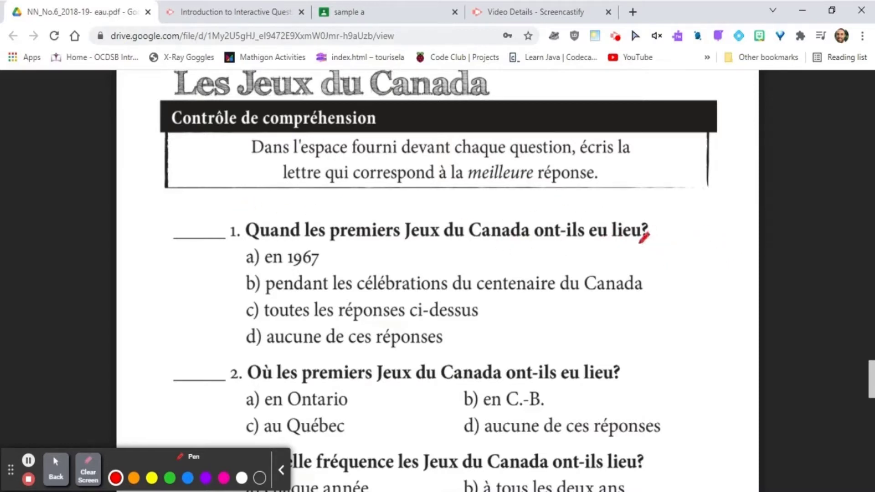
left_click_drag(539, 242, 646, 241)
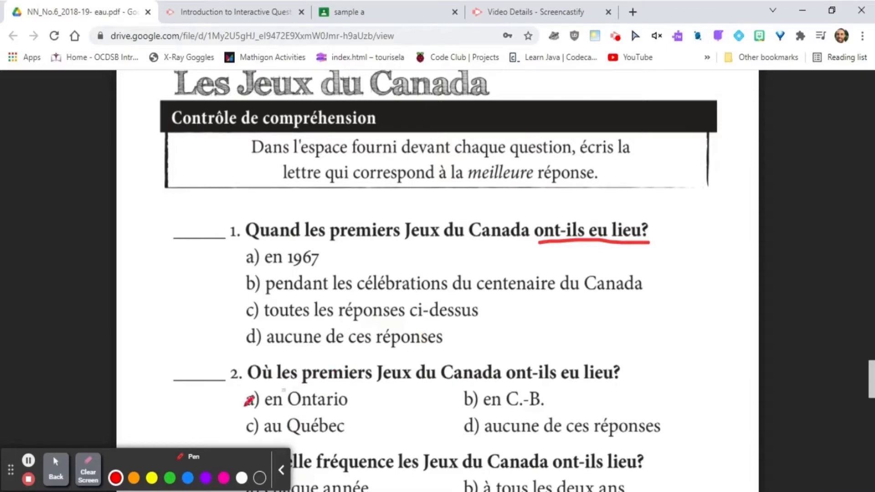
left_click(28, 479)
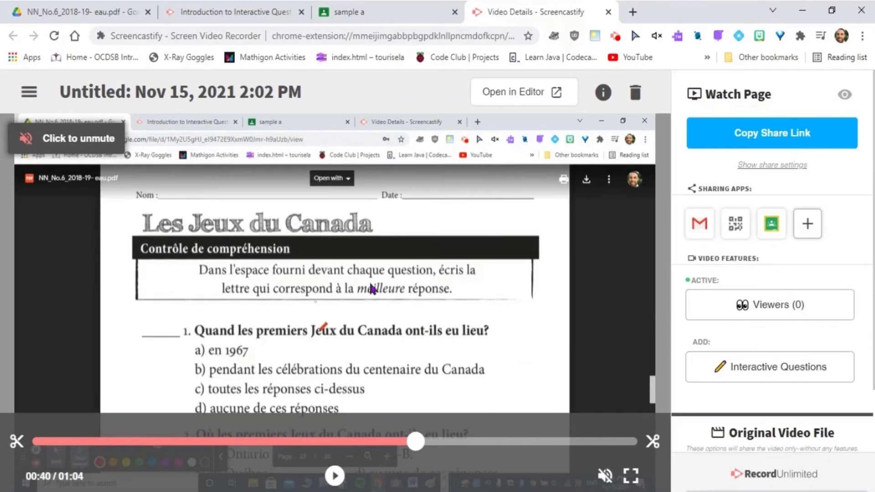
Preview the new recording at 0:14, then launch its Interactive Questions editor.
left_click(166, 441)
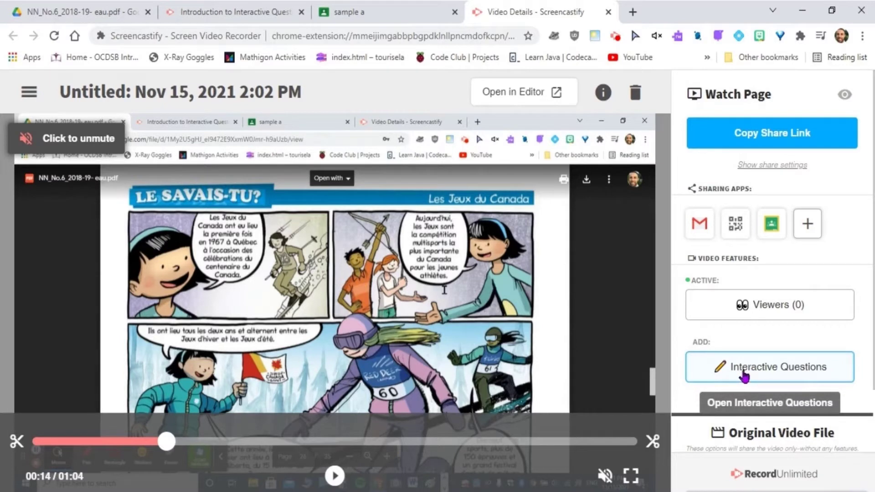
scroll(741, 379, "down", 2)
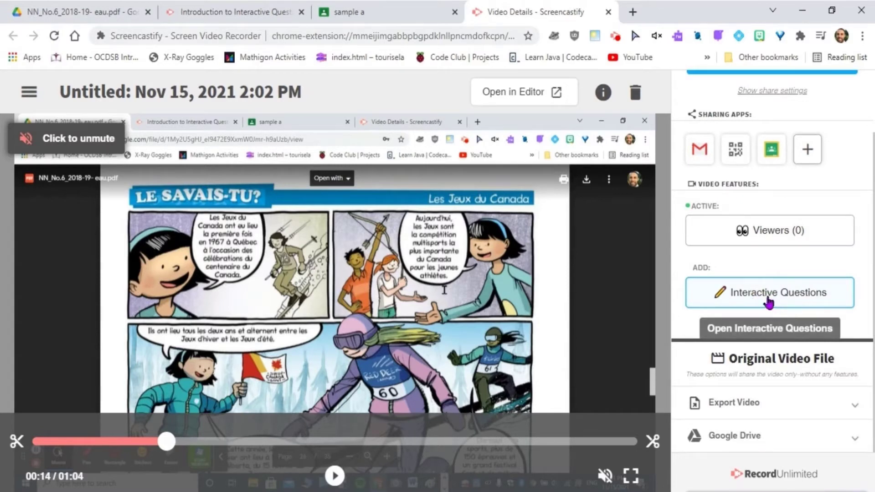
left_click(741, 296)
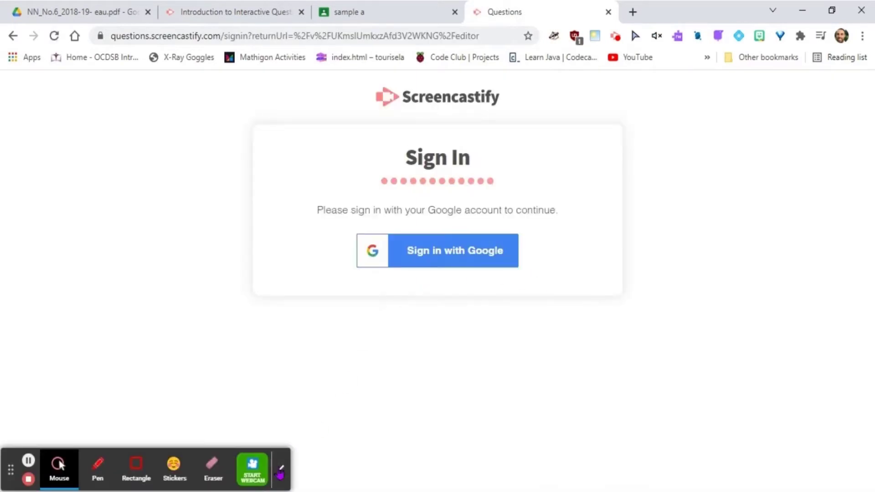
Sign in to Interactive Questions with the Google account.
left_click(430, 262)
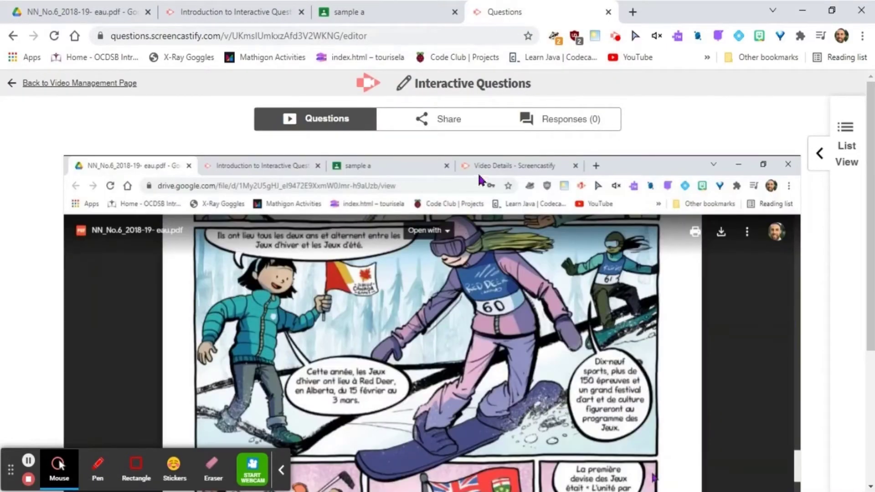
scroll(480, 180, "down", 5)
scroll(411, 273, "up", 5)
scroll(386, 350, "down", 3)
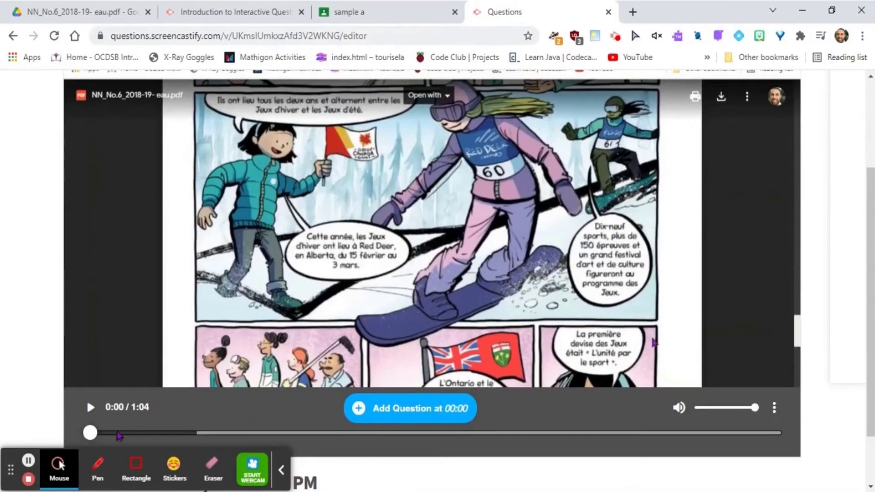
Seek the video to the quiz page at 0:43 and add a question there.
mouse_move(90, 432)
left_mouse_down()
mouse_move(583, 433)
mouse_move(533, 440)
left_mouse_up()
left_click(557, 434)
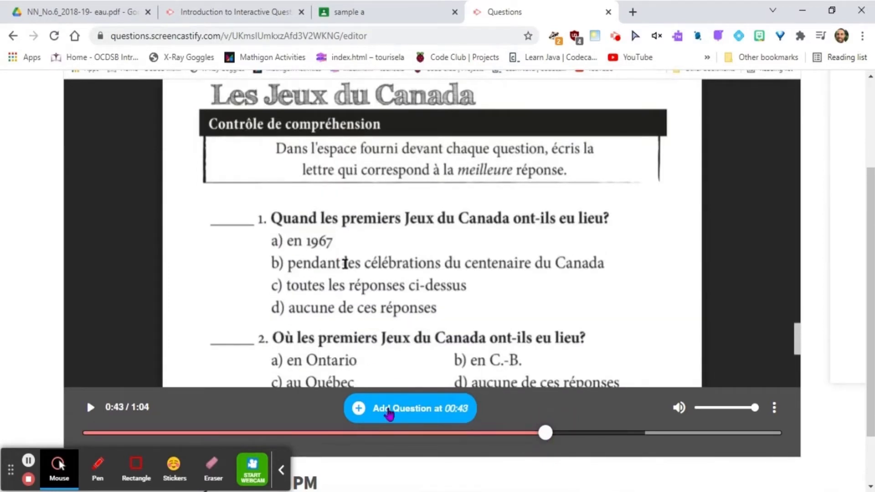
left_click(359, 410)
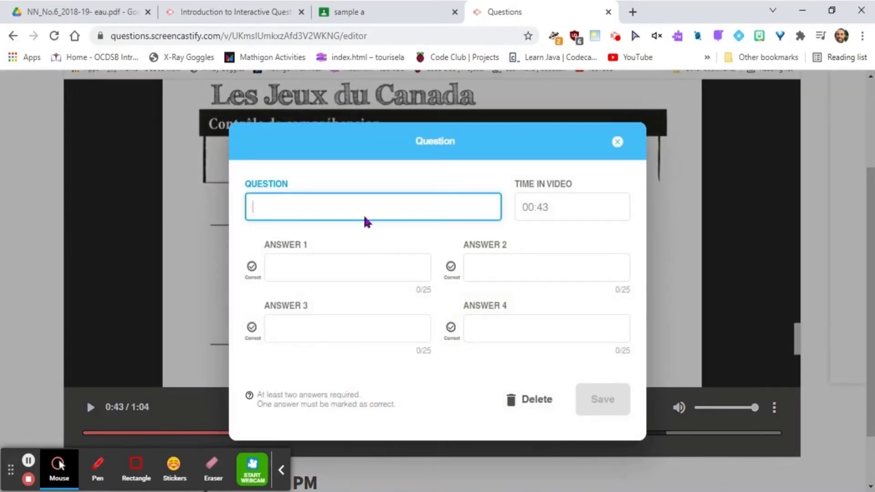
Enter question text 'date', fill four answers, mark 1967 correct, and save the question.
left_click_drag(406, 156, 471, 160)
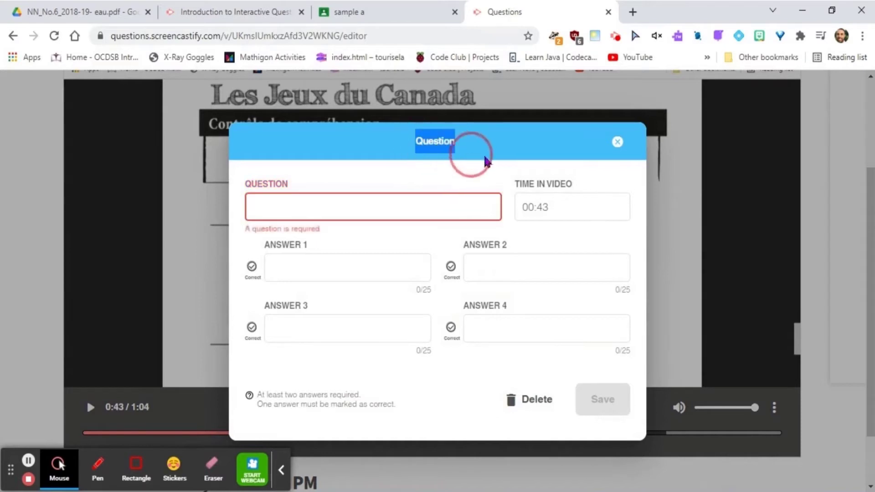
left_click(406, 210)
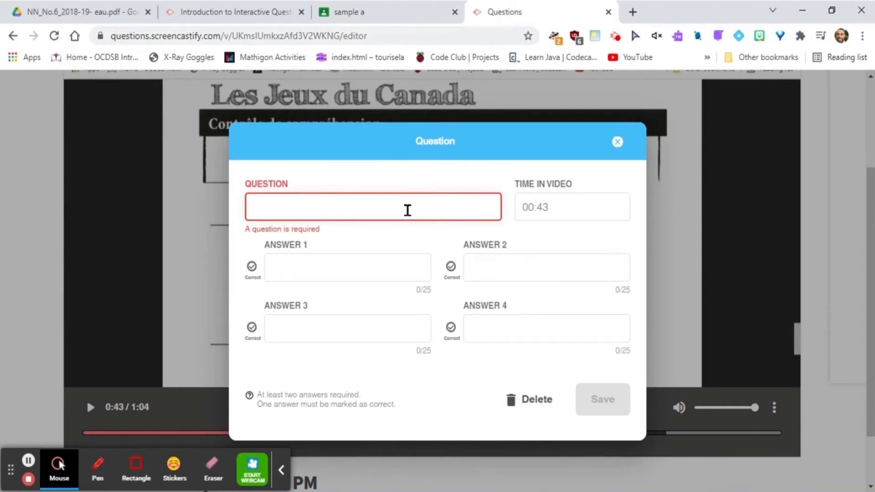
type("date")
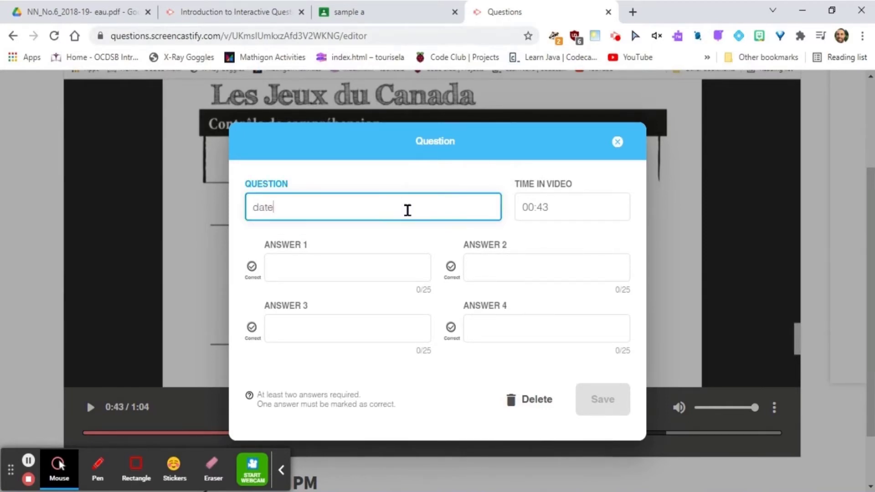
left_click(349, 267)
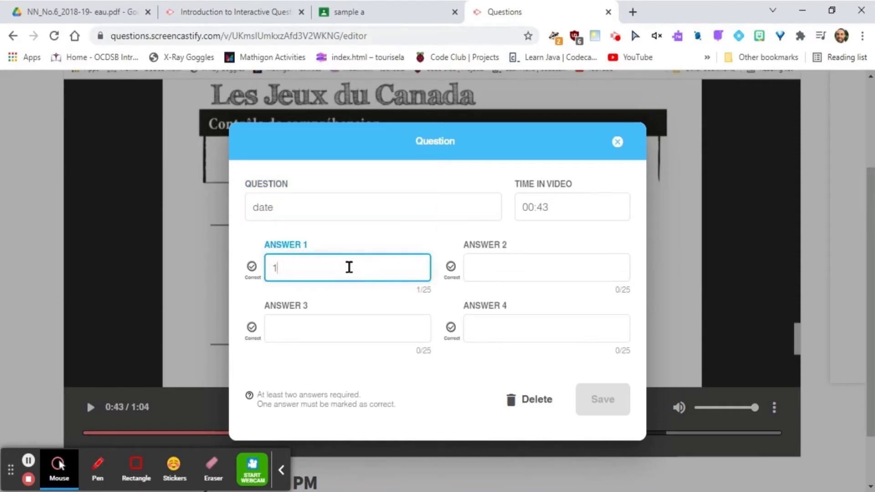
left_click(489, 267)
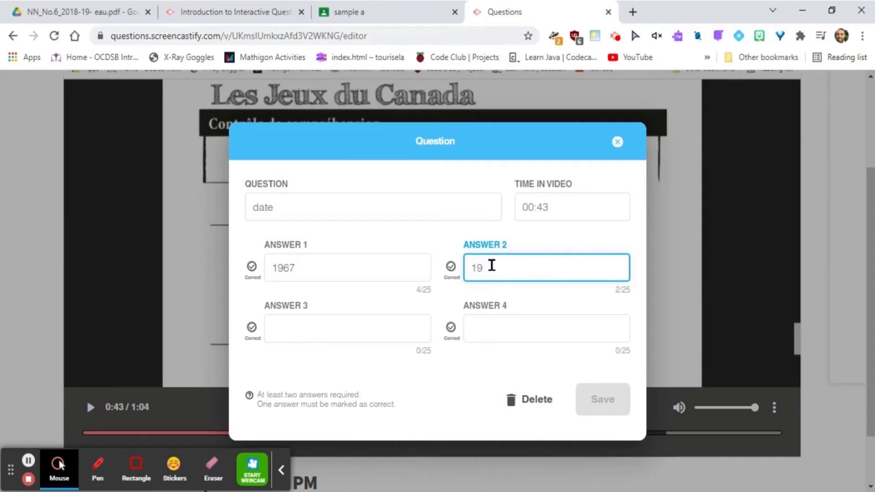
left_click(370, 323)
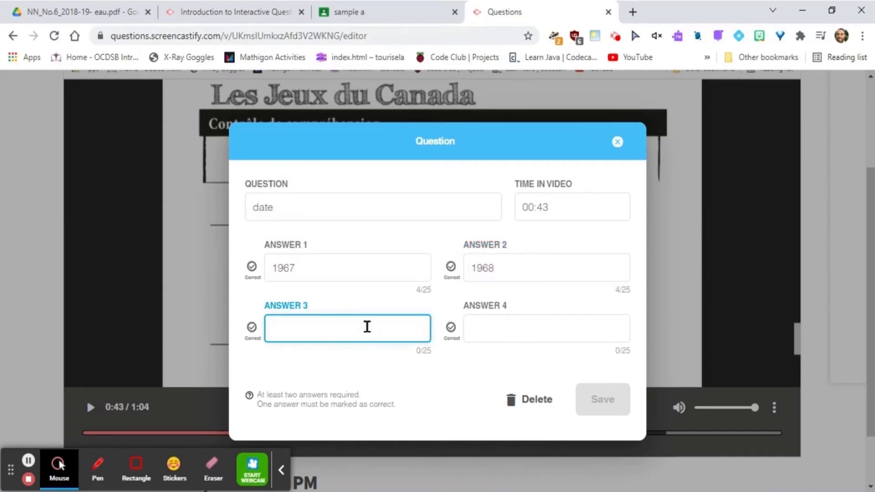
left_click(518, 332)
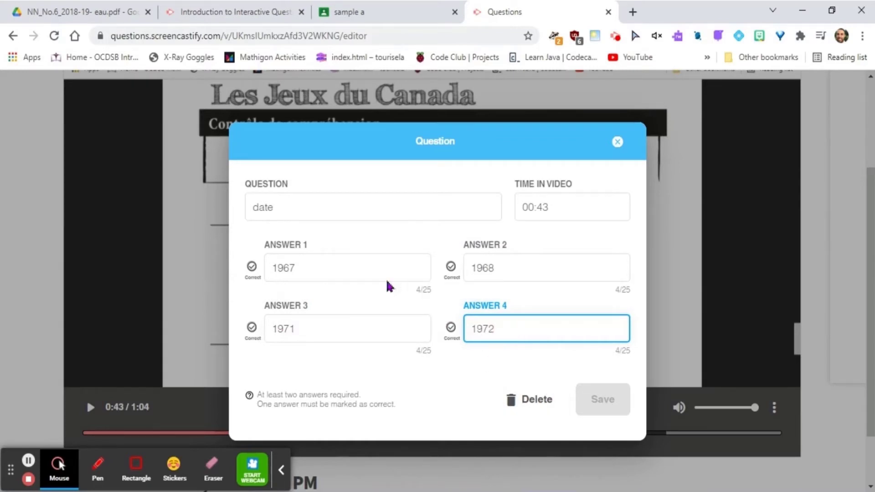
left_click(252, 266)
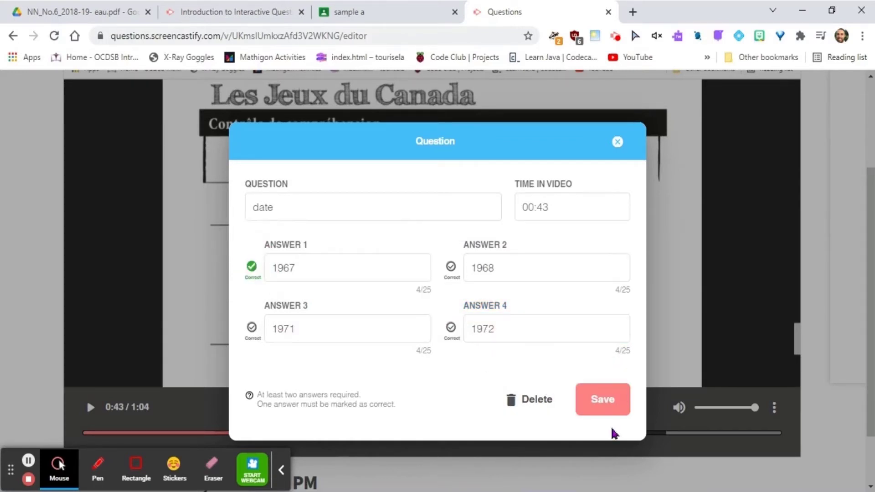
left_click(604, 409)
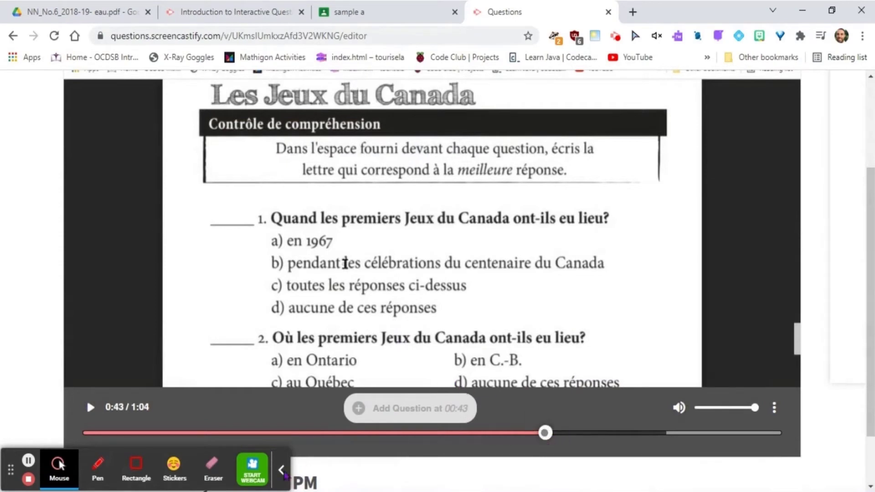
Move playback past the question to 0:47 and scroll up to the tabs.
left_click_drag(545, 433, 591, 434)
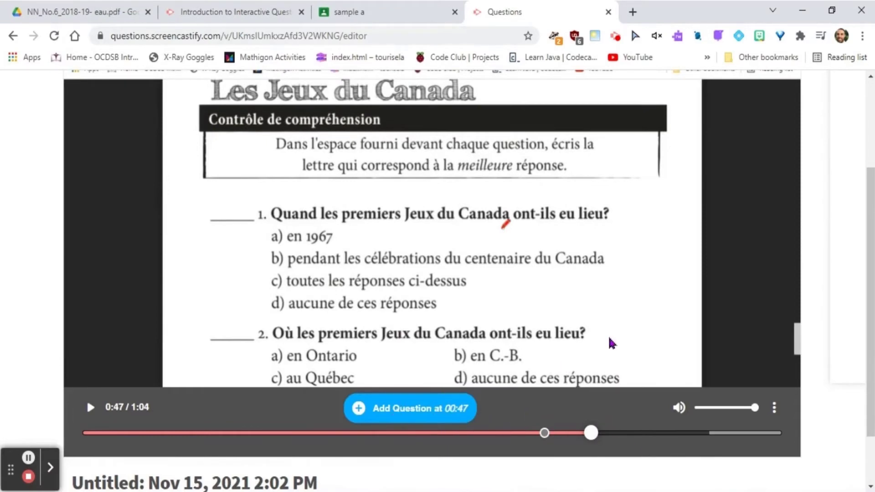
scroll(607, 344, "up", 2)
scroll(659, 383, "up", 1)
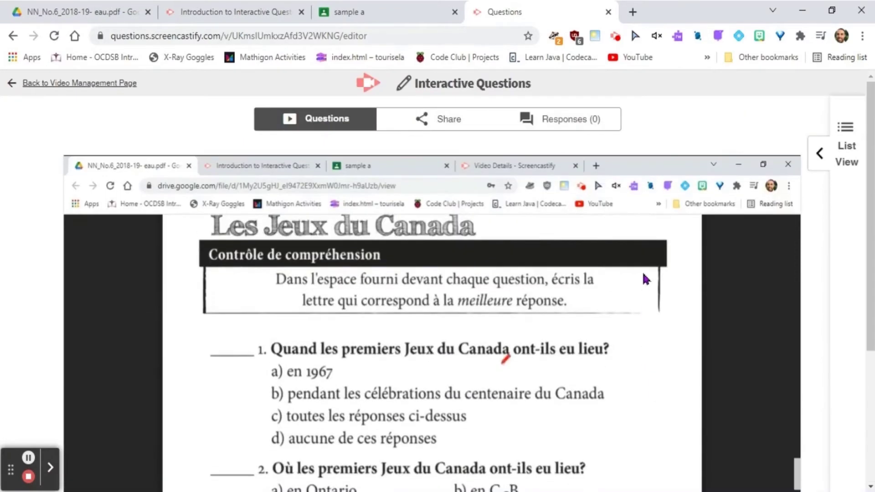
From the video's Share tab, choose Share to Classroom.
left_click(446, 119)
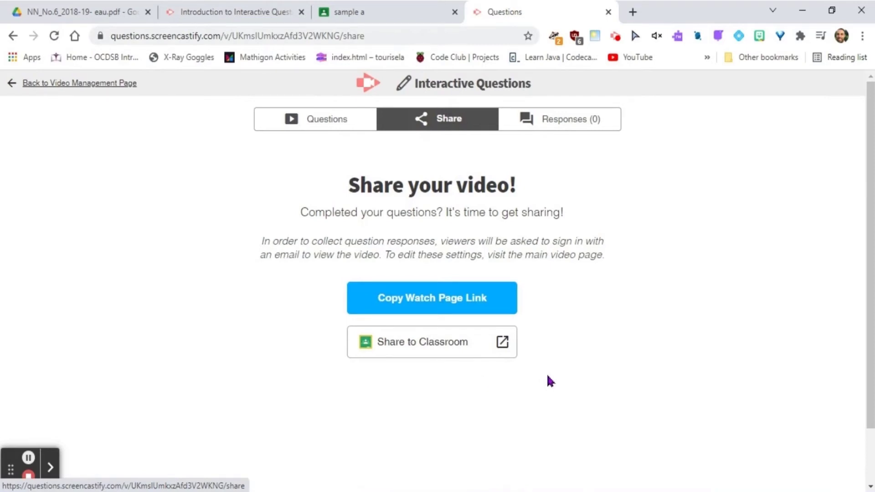
left_click(428, 349)
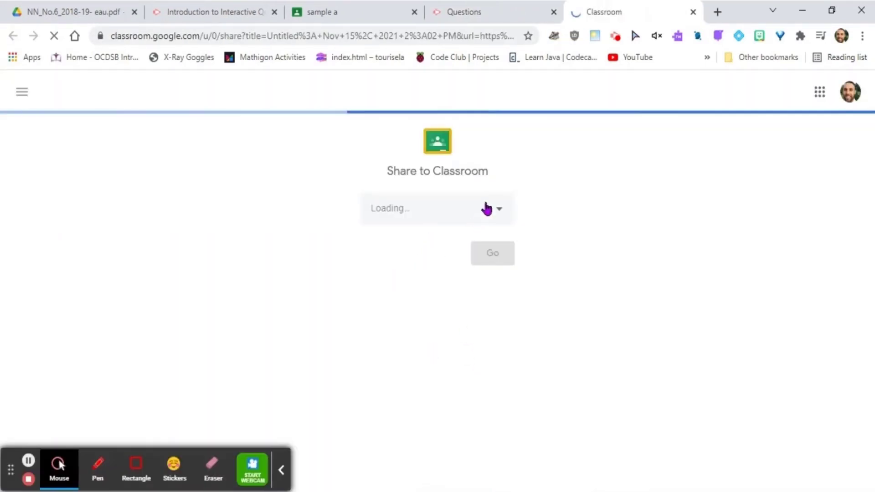
Post the video as Create material in the sample class.
left_click(491, 215)
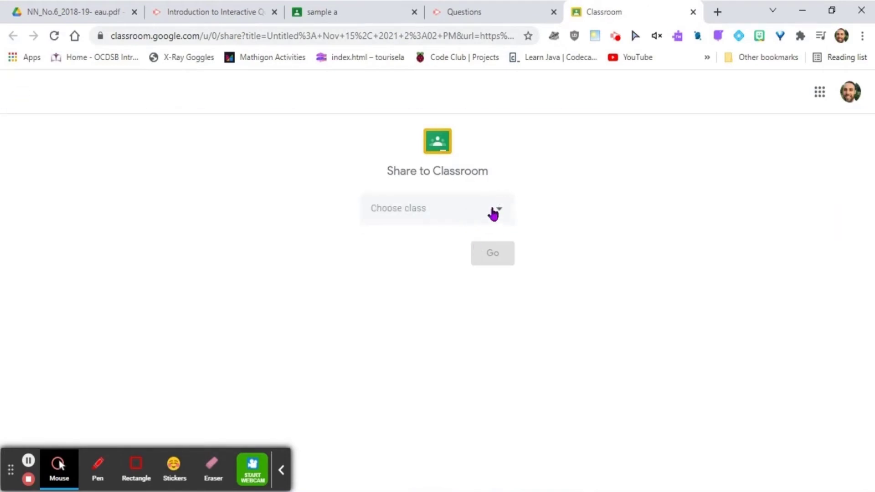
left_click(492, 214)
left_click(478, 221)
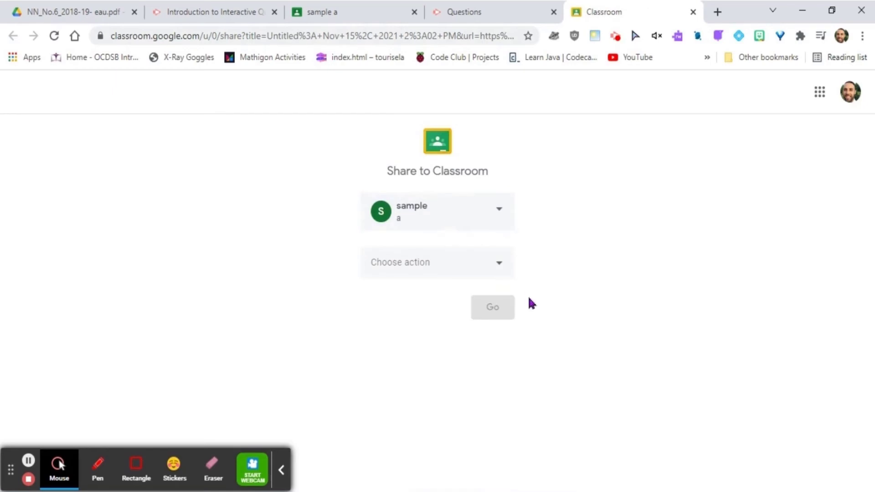
left_click(472, 274)
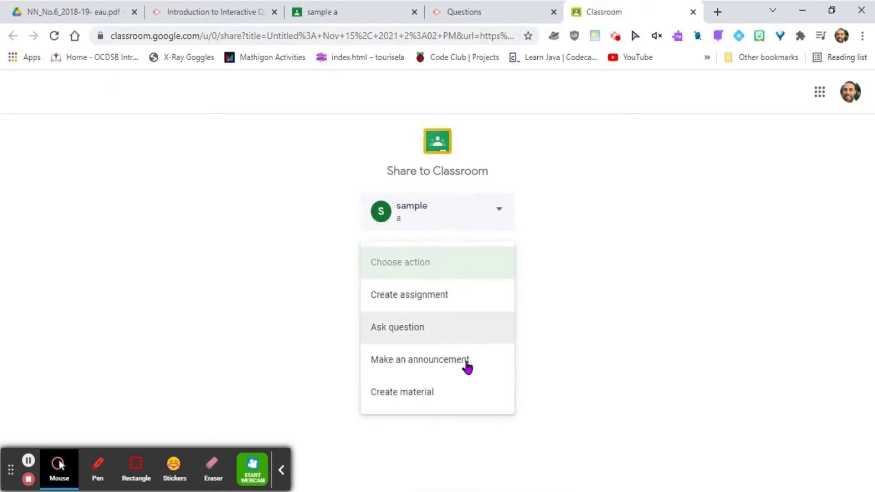
left_click(451, 396)
left_click(507, 311)
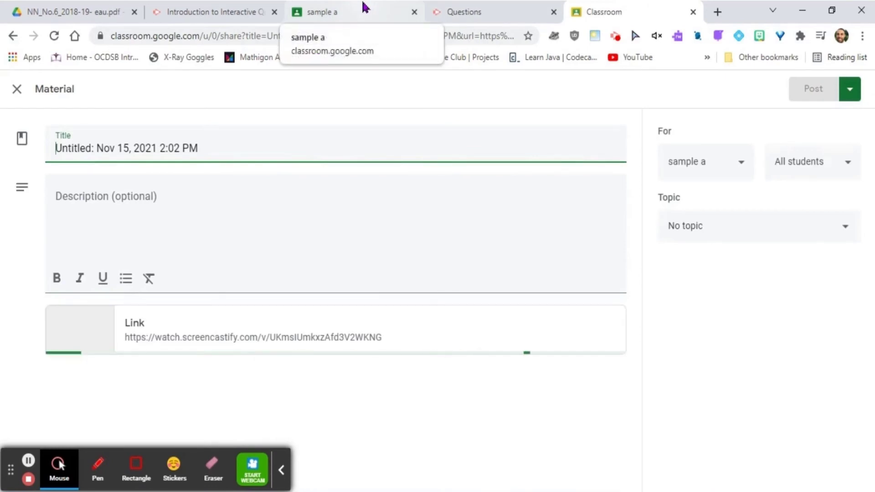
left_click(807, 98)
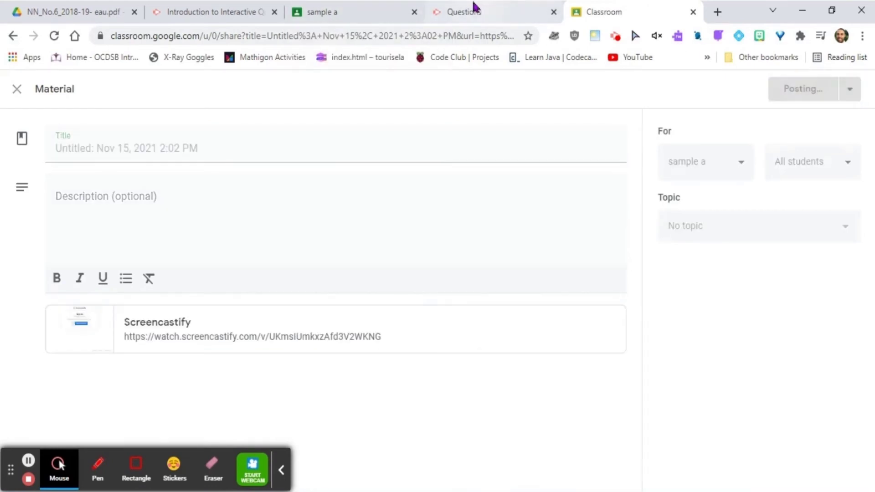
Reload the sample class stream, open the new material, and follow its Screencastify link.
left_click(386, 6)
left_click(412, 328)
scroll(113, 121, "up", 3)
left_click(56, 37)
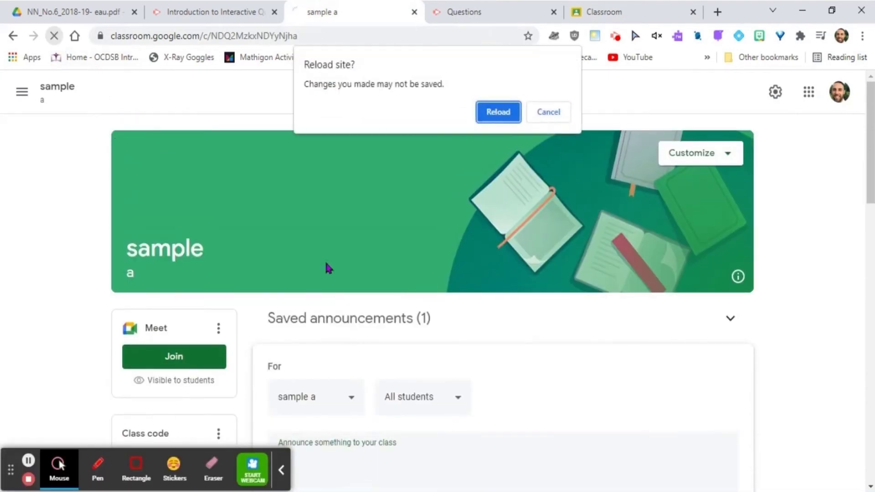
left_click(490, 114)
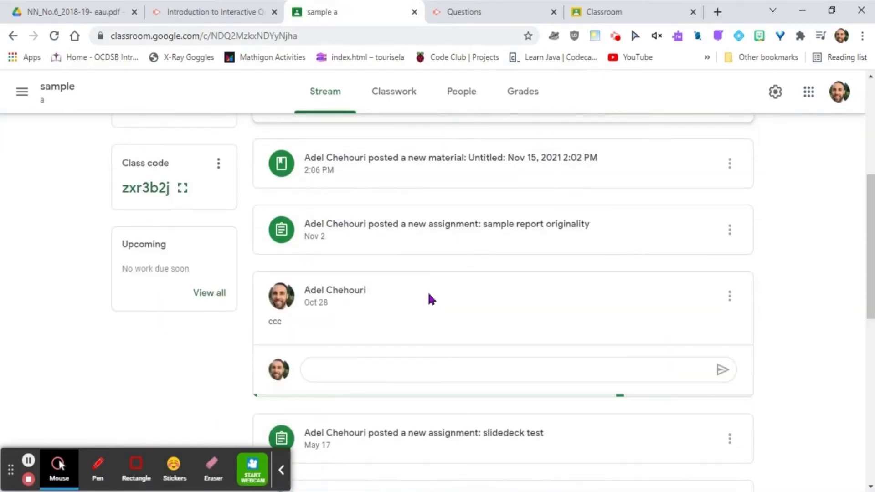
left_click(429, 384)
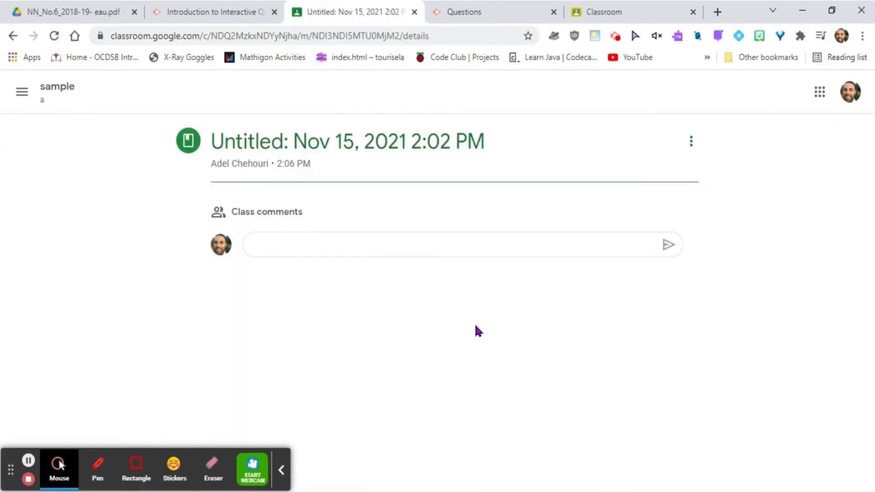
left_click(338, 223)
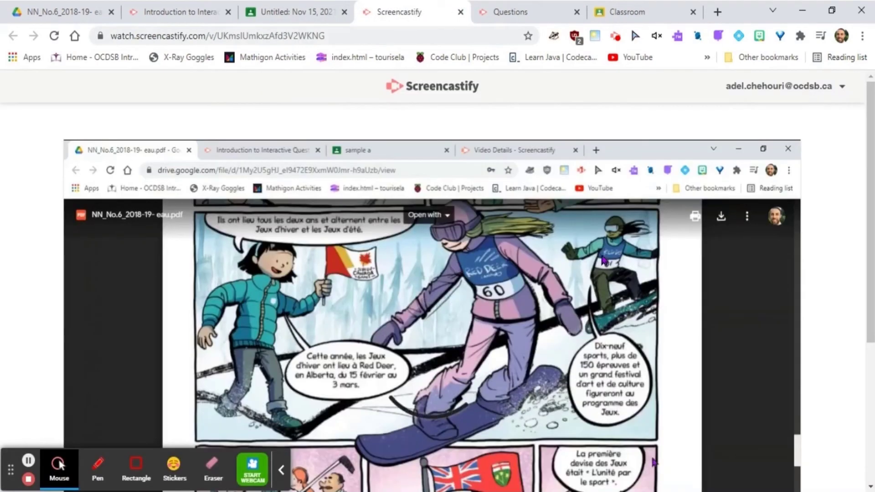
Skip the shared video ahead to 0:42 and play on until the question appears.
left_click(172, 325)
scroll(172, 326, "down", 7)
scroll(172, 326, "up", 5)
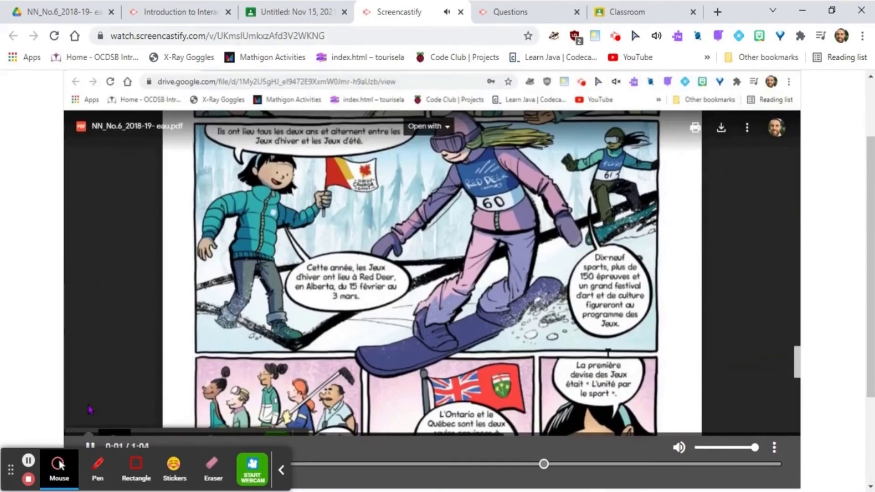
scroll(91, 415, "down", 3)
left_click(91, 312)
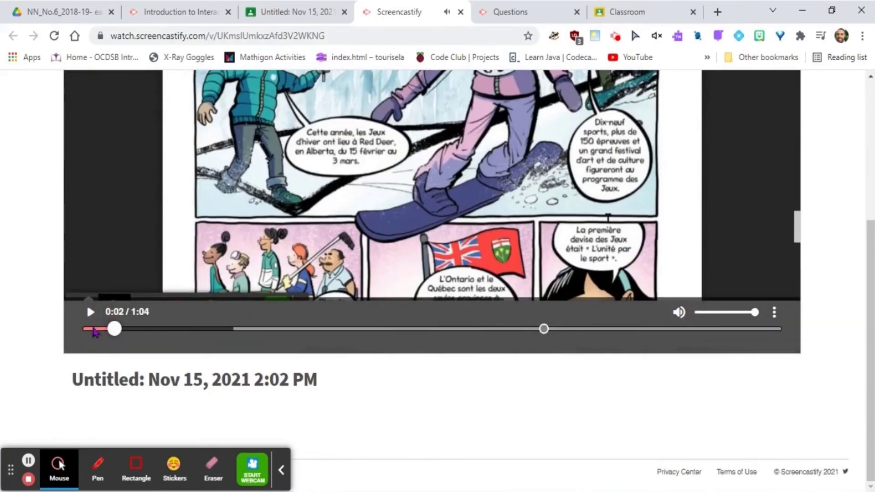
left_click(404, 339)
left_click(543, 338)
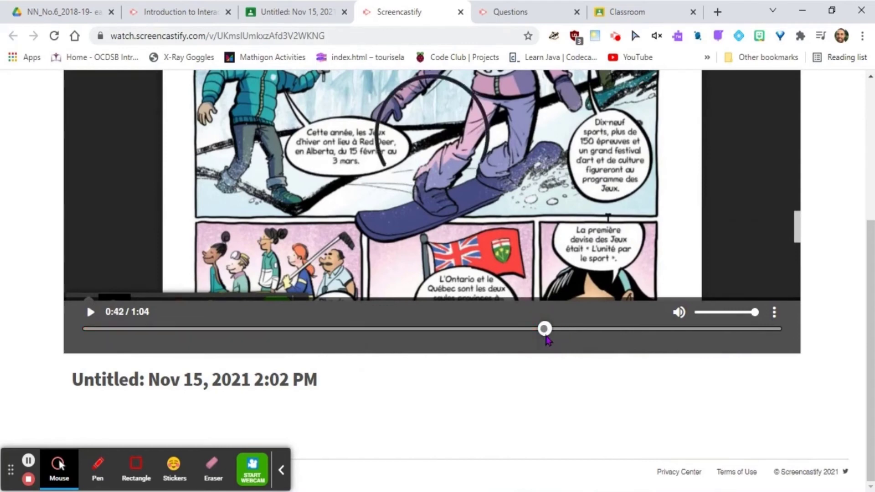
scroll(564, 348, "up", 2)
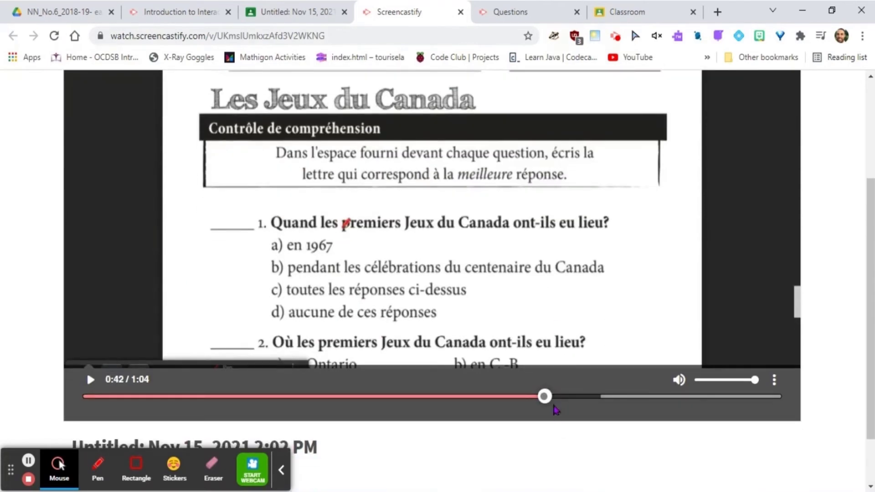
left_click(544, 398)
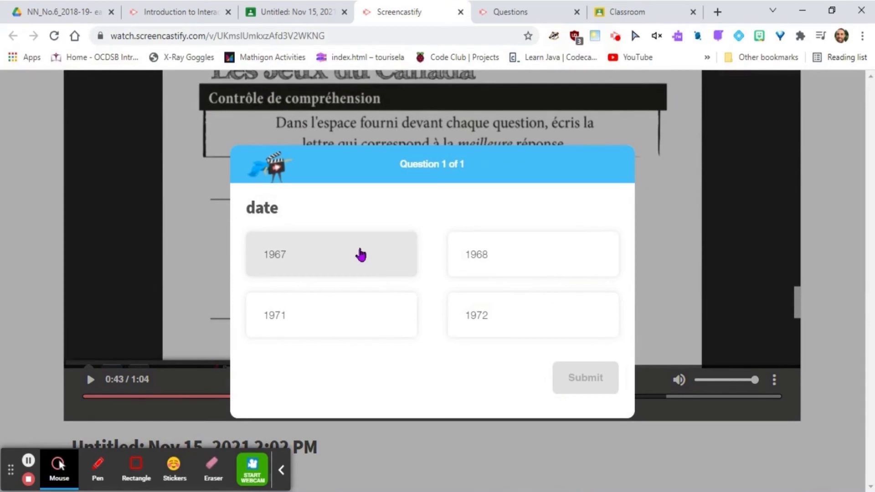
Answer the question with 1967, submit it, and continue the video.
left_click(342, 258)
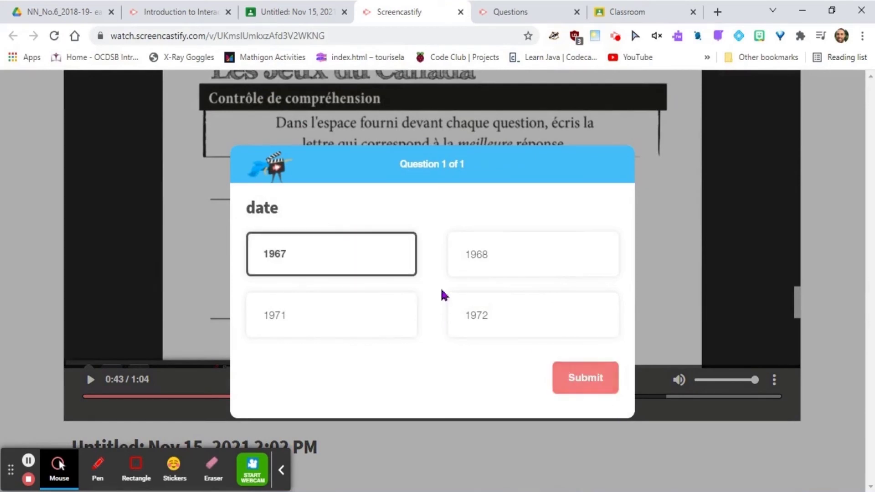
left_click(573, 380)
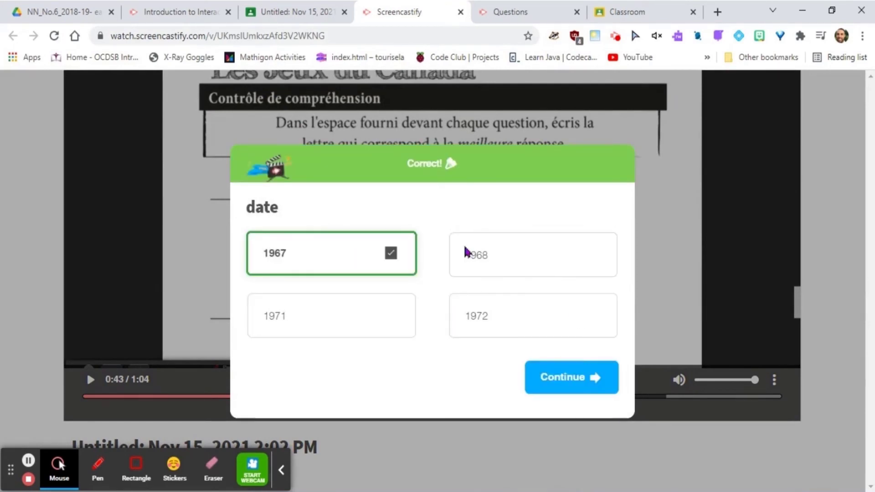
left_click(592, 383)
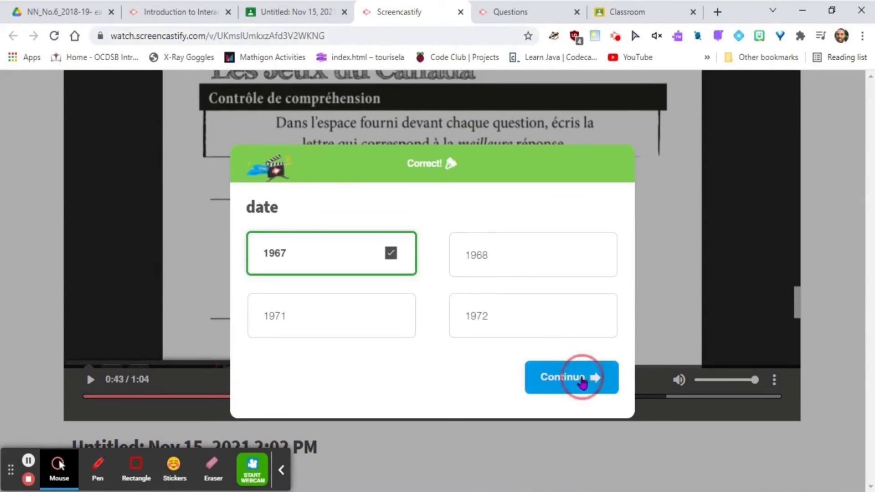
scroll(859, 354, "up", 3)
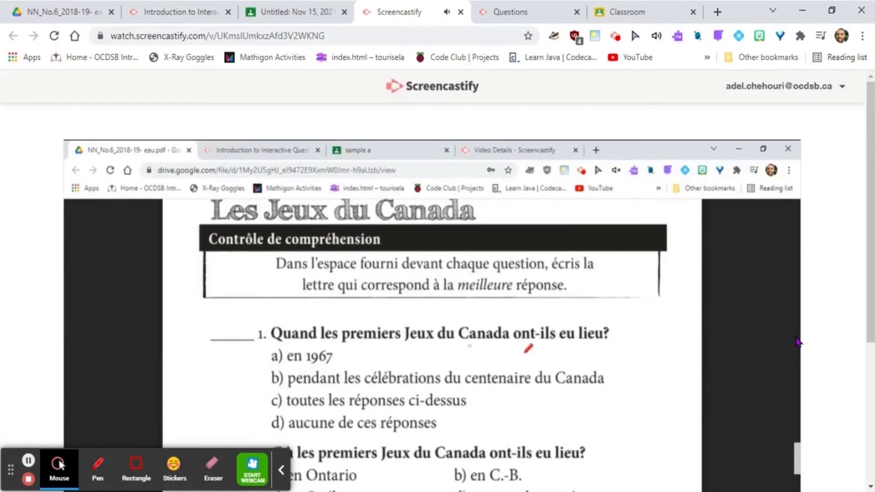
left_click(186, 11)
View the Responses (1) table with its single 100% score, then return to Questions.
left_click(481, 9)
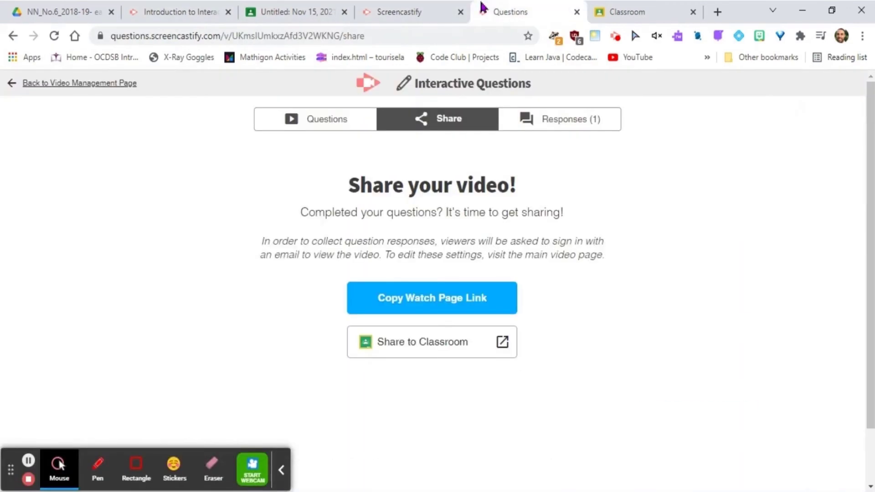
left_click(308, 125)
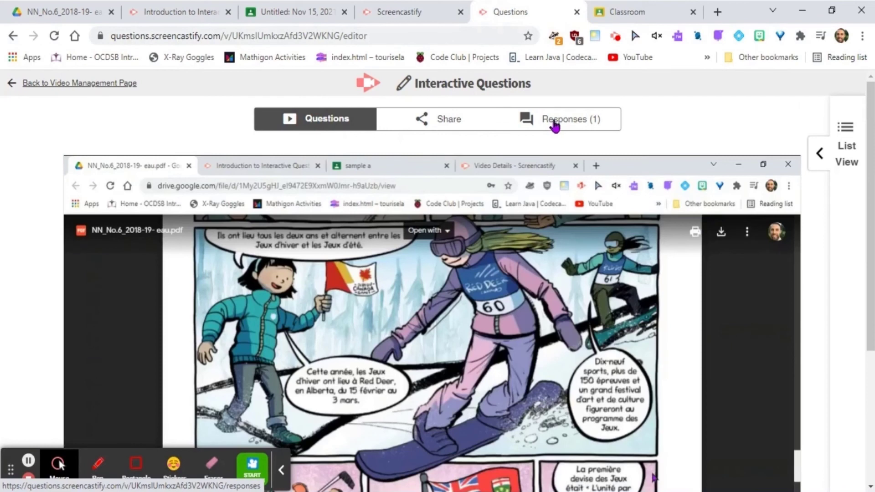
left_click(560, 121)
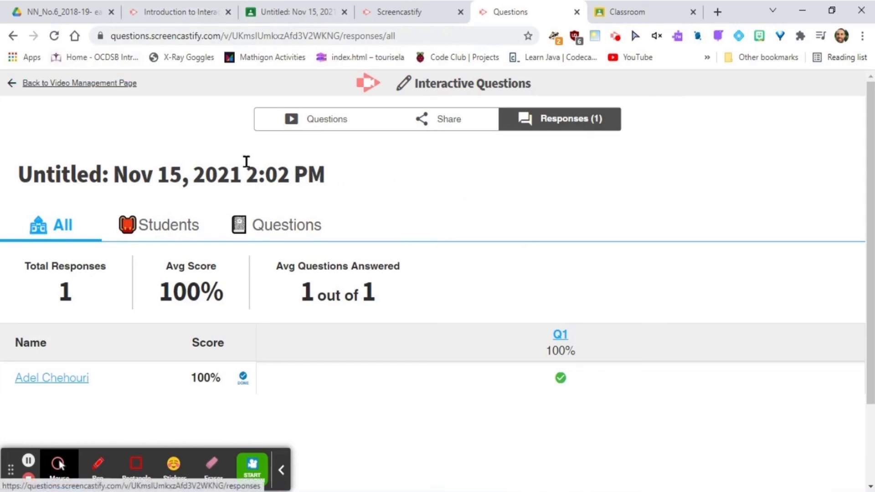
left_click(336, 122)
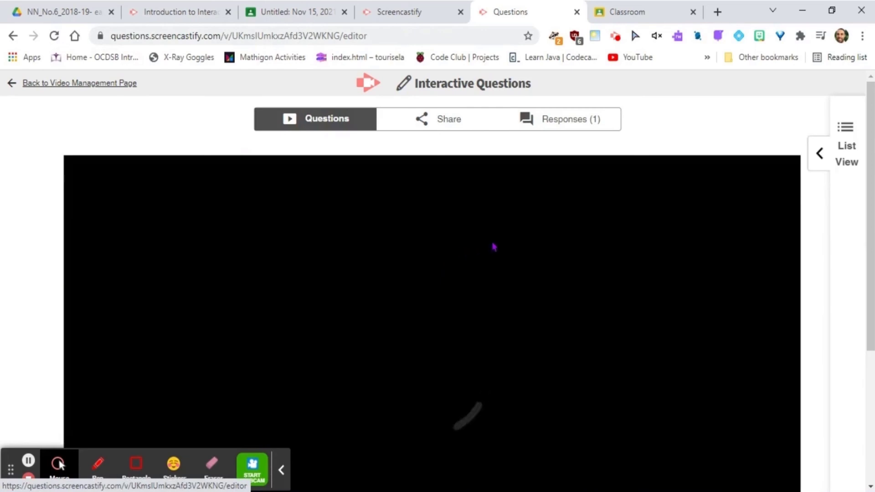
scroll(498, 259, "down", 3)
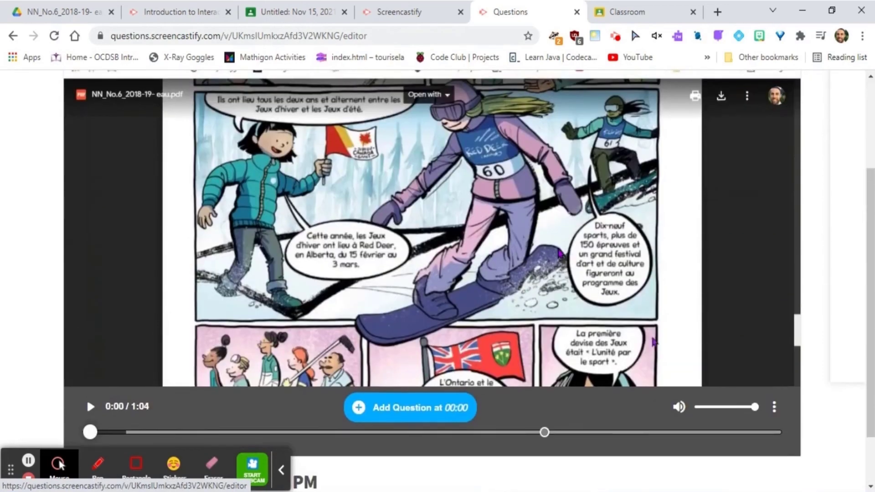